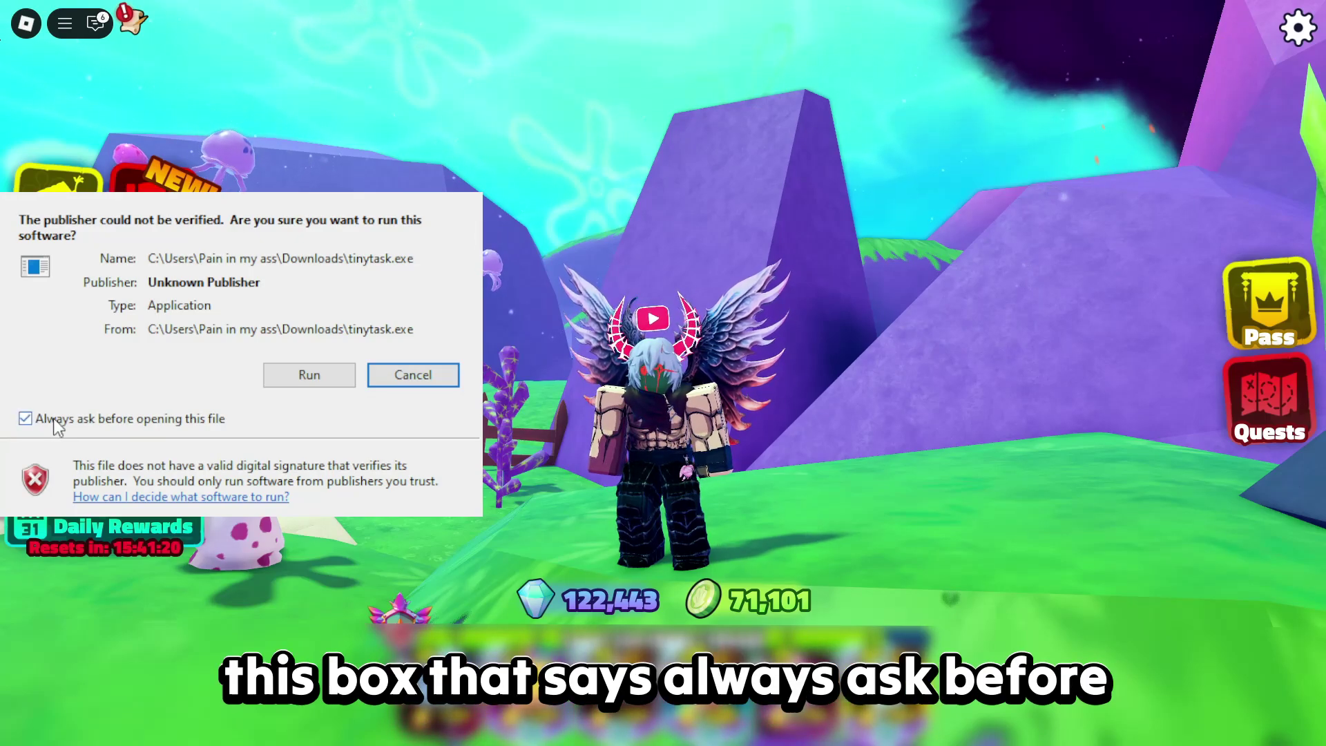
# Run TinyTask without the 'always ask' prompt and move its window up and right
pyautogui.click(111, 419)
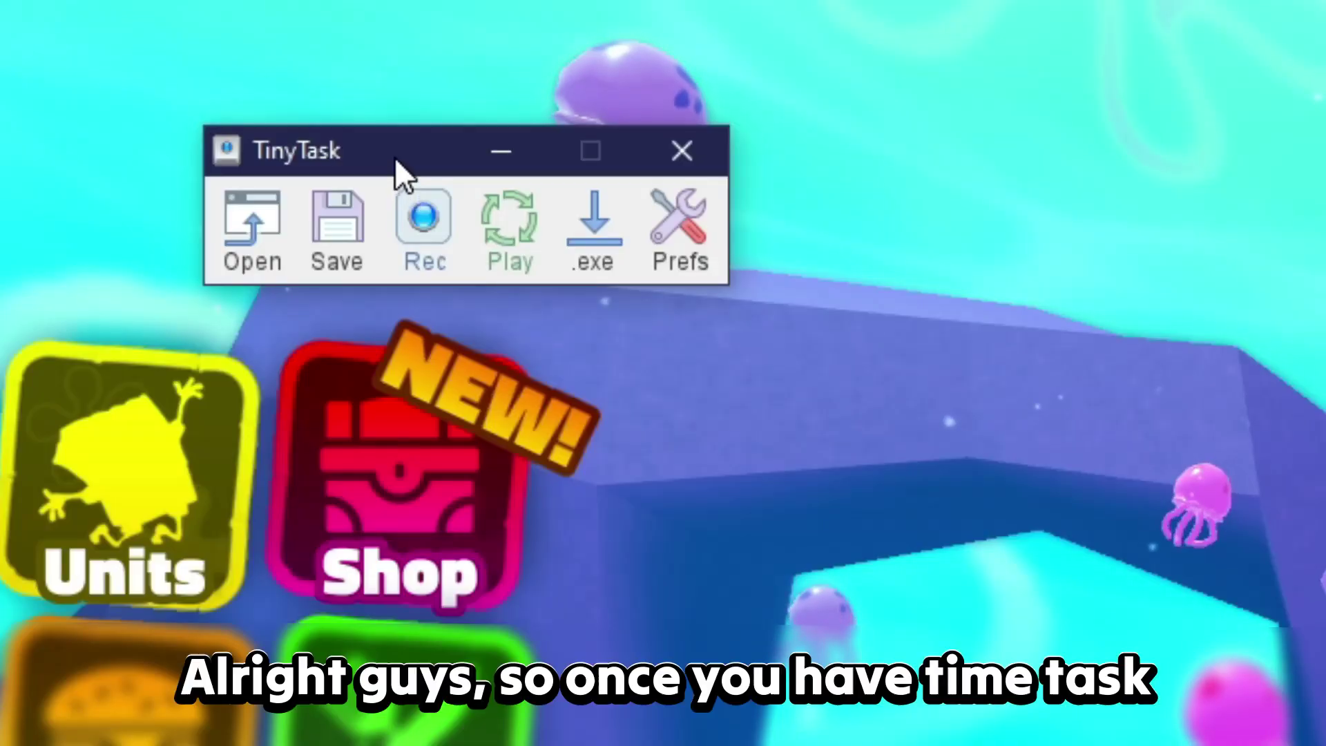
pyautogui.moveTo(395, 156); pyautogui.dragTo(404, 135)
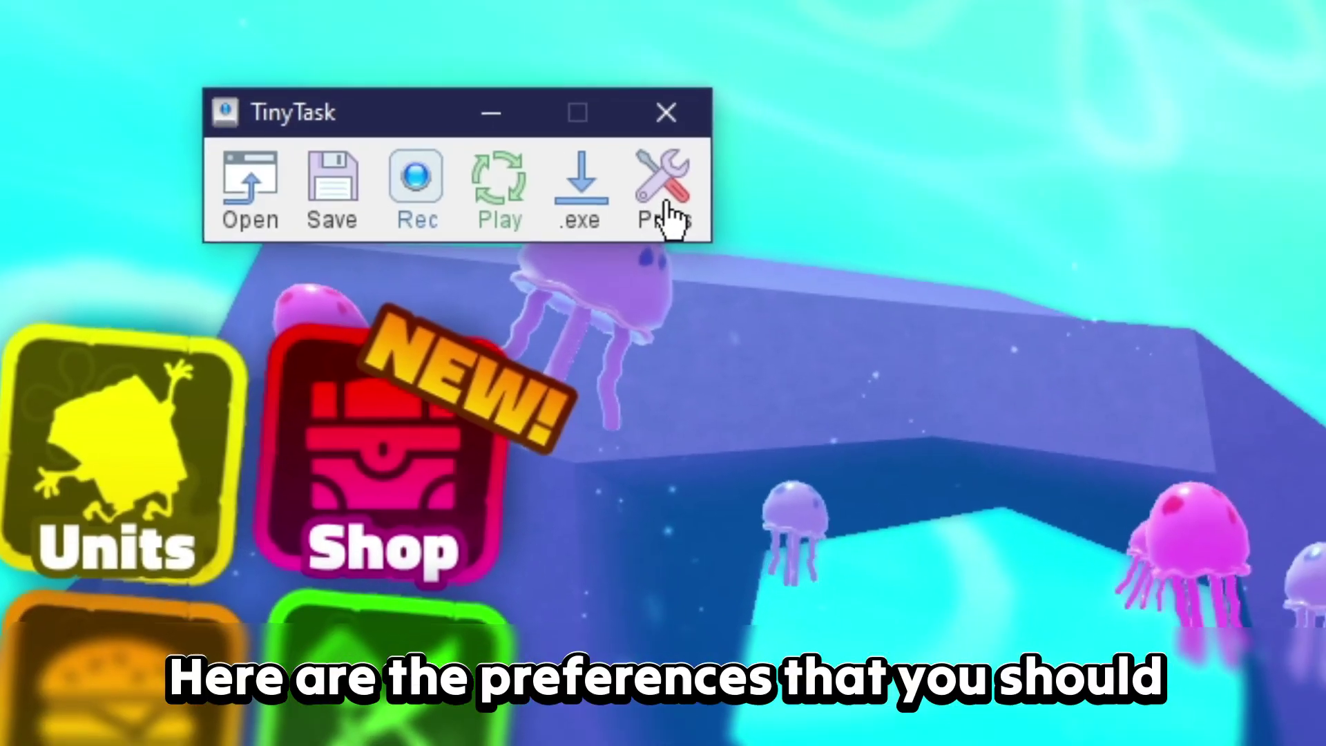
# Check that the TinyTask recorder stays visible while walking the Roblox character around
pyautogui.click(673, 228)
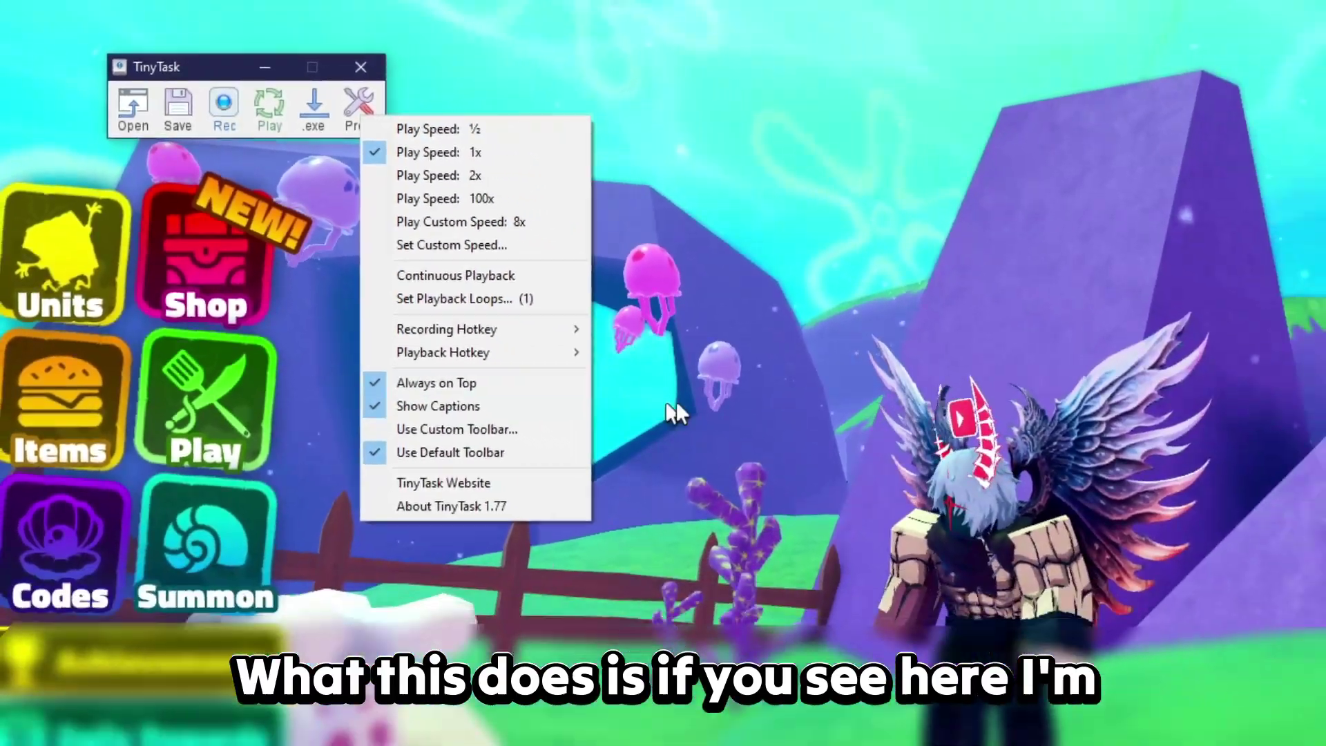
pyautogui.click(1257, 591)
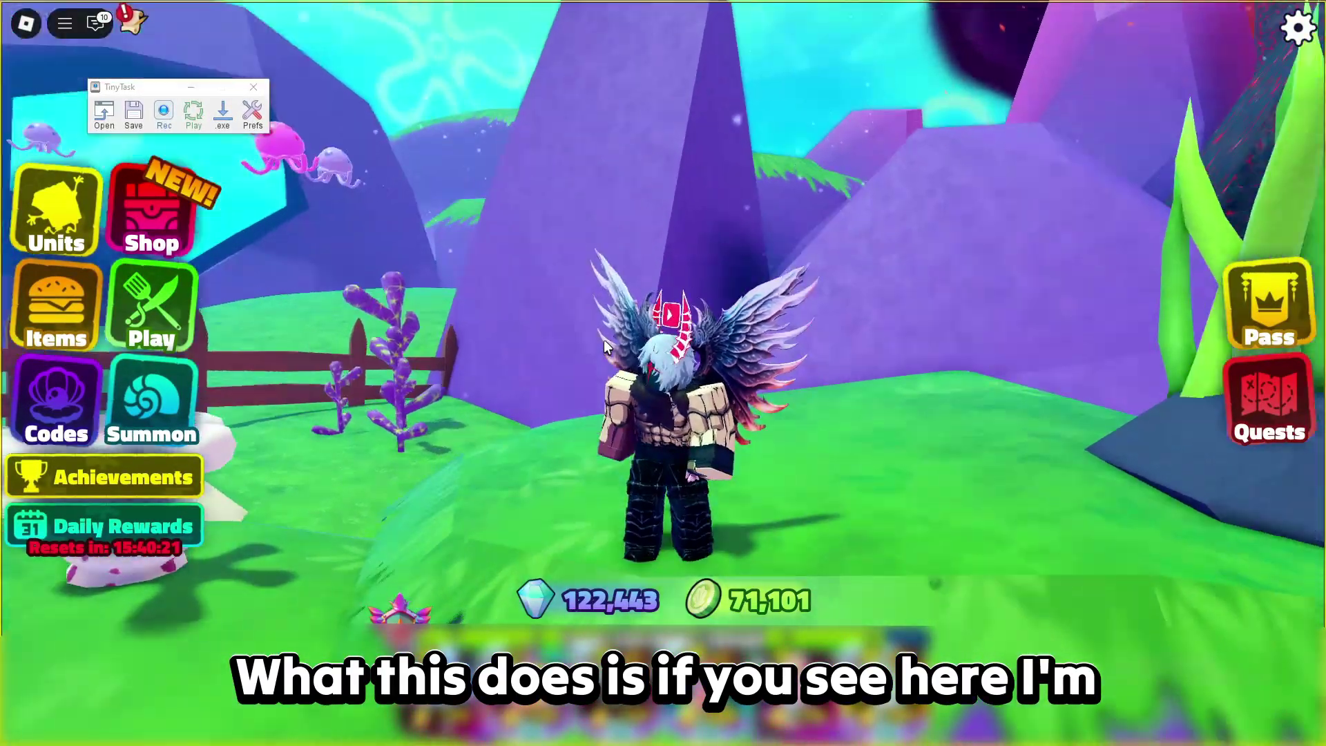
pyautogui.press('w')
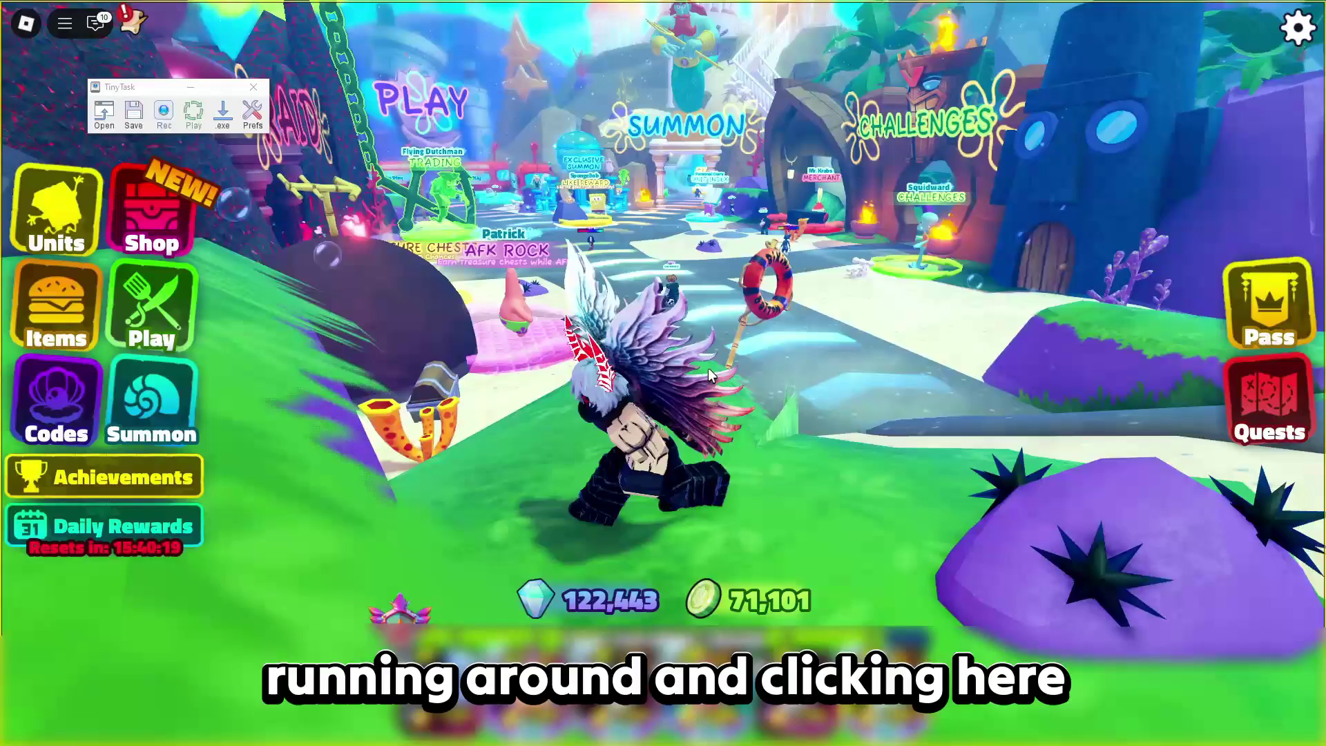
pyautogui.press('s')
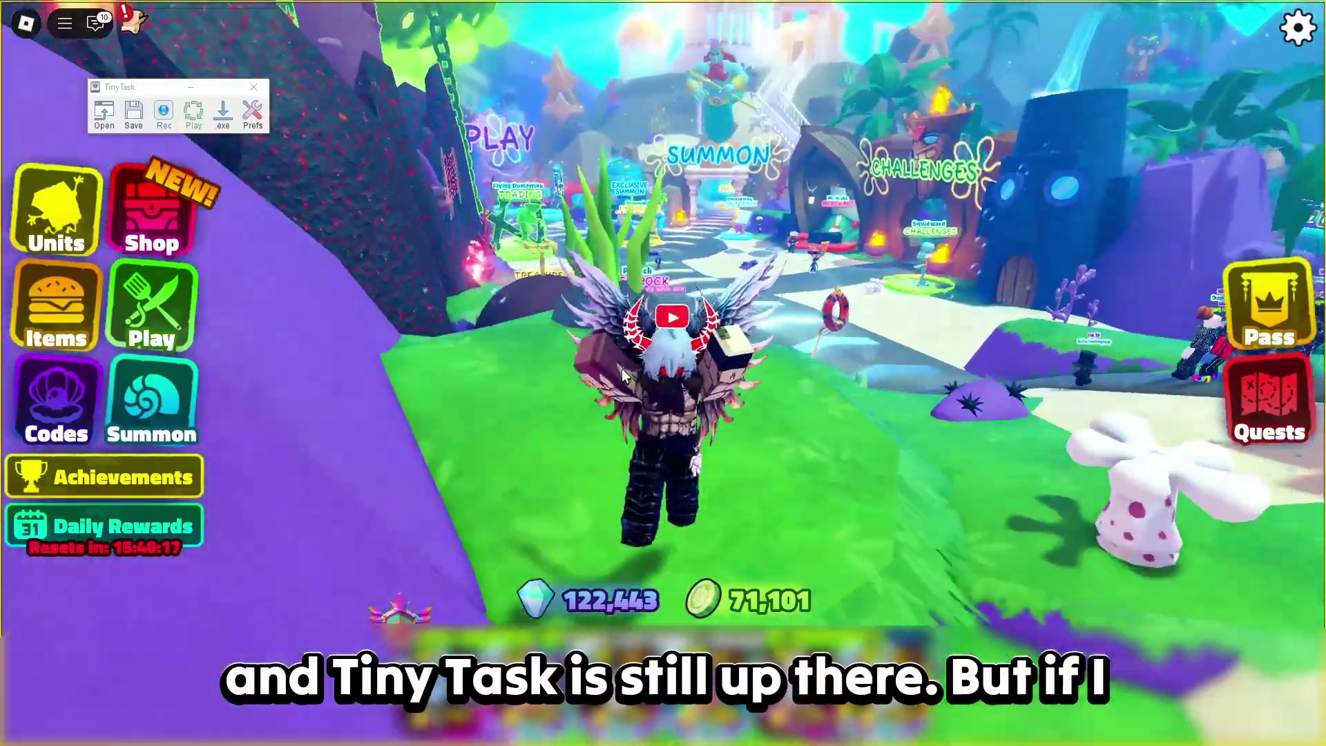
# Turn off Always on Top to compare as the game covers the recorder, then reopen preferences
pyautogui.click(253, 113)
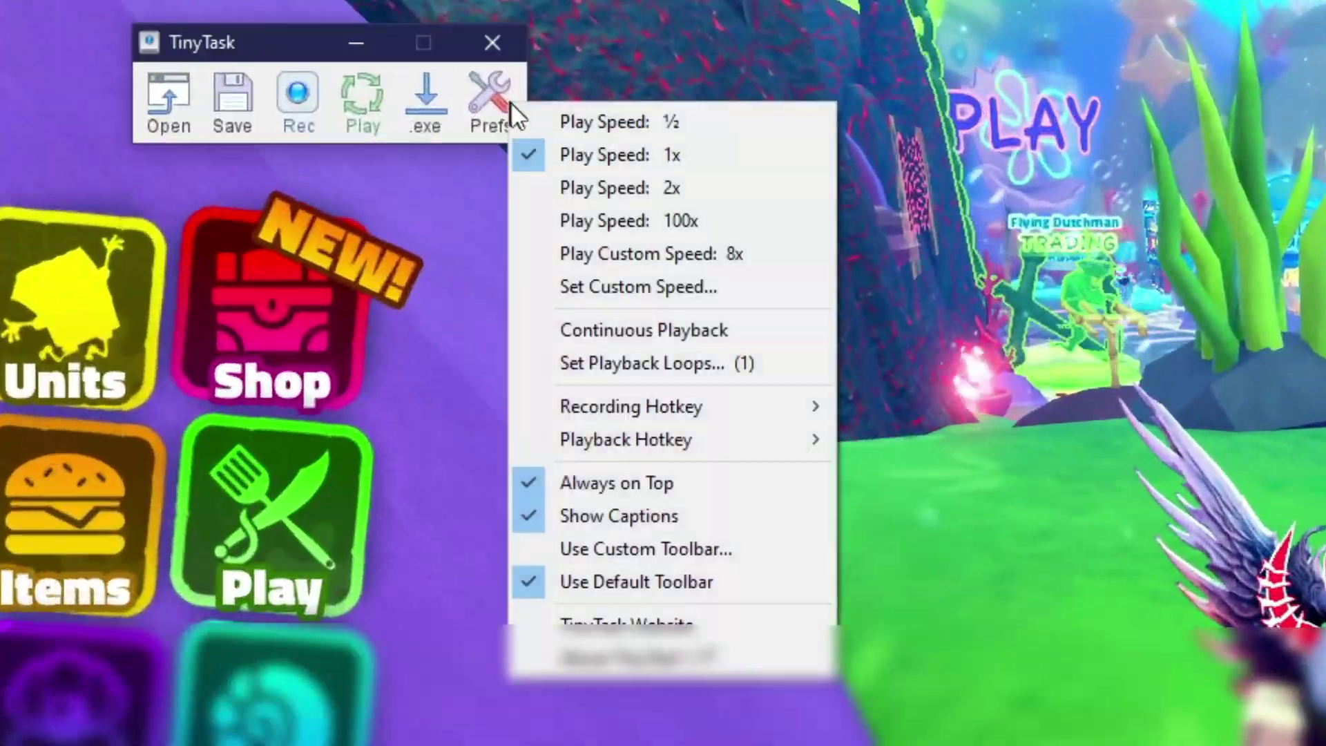
pyautogui.click(643, 482)
pyautogui.click(1071, 516)
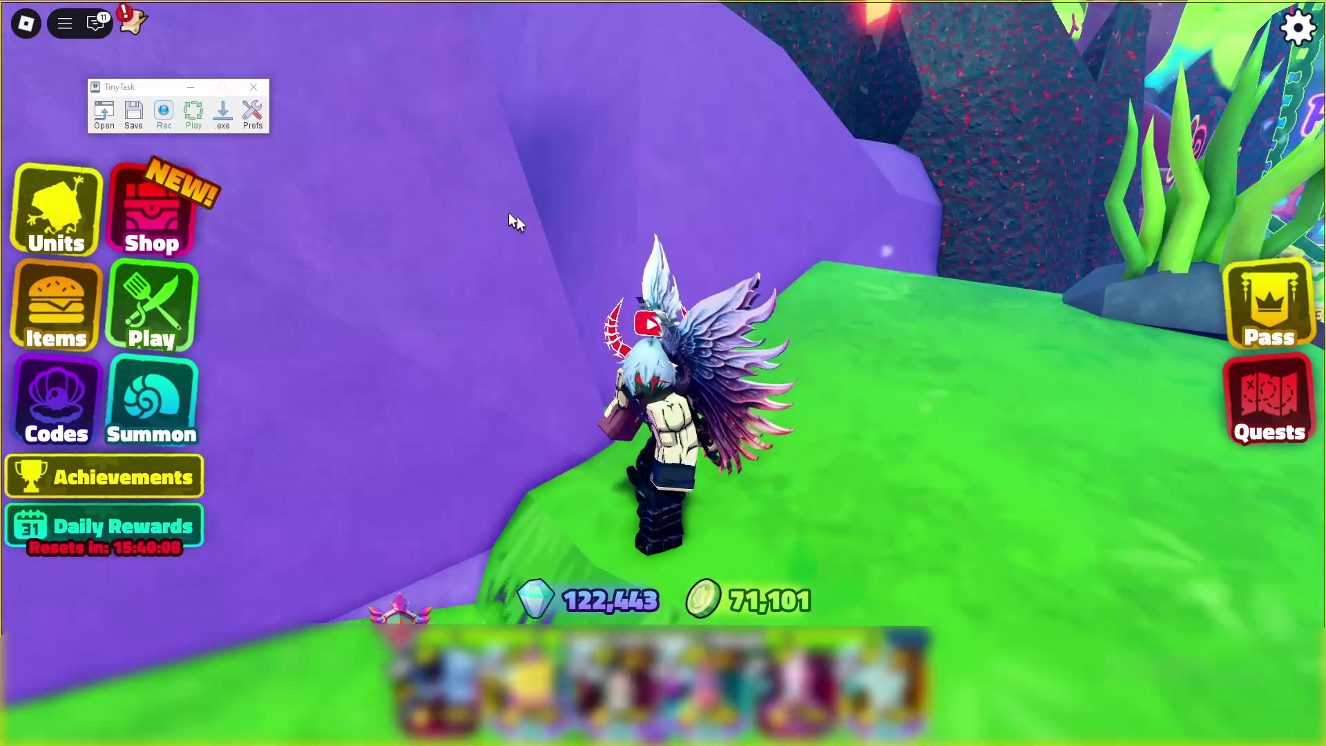
pyautogui.click(248, 111)
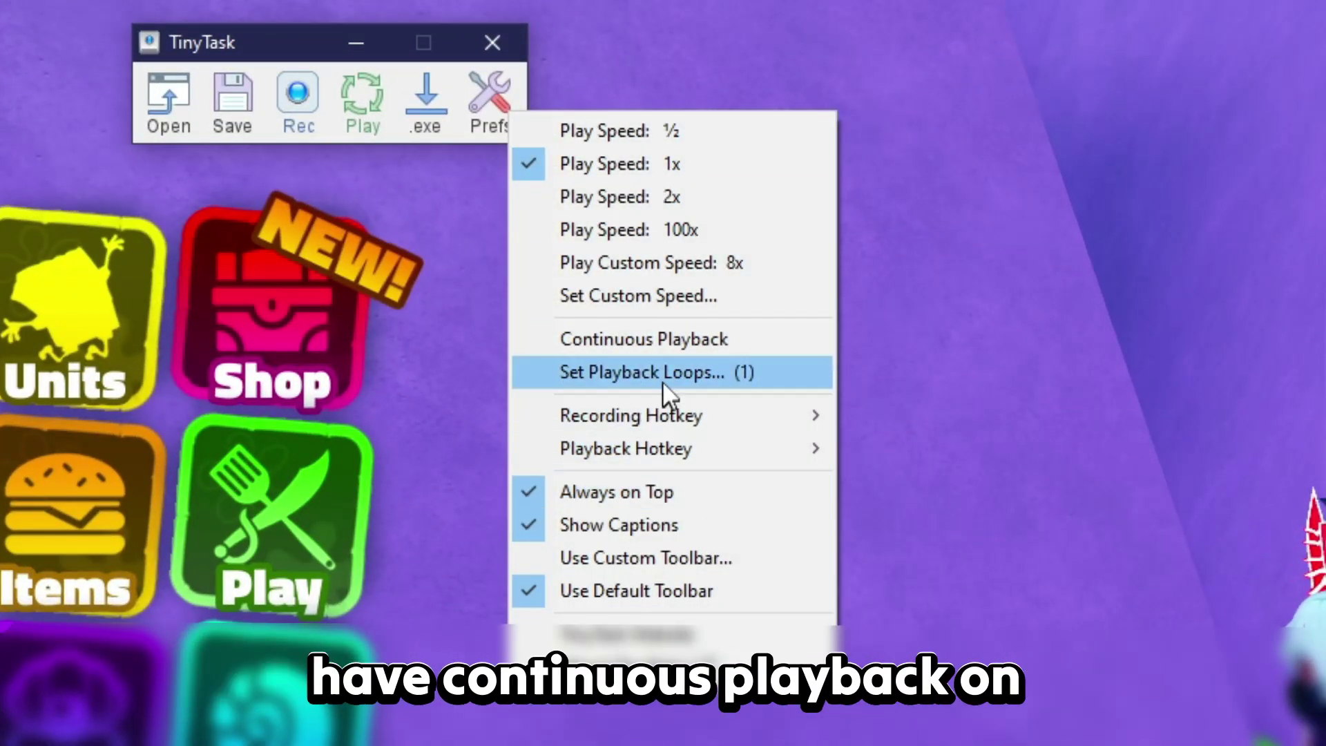
# Enable Continuous Playback and confirm it is checked, with F12 as the playback hotkey
pyautogui.click(664, 339)
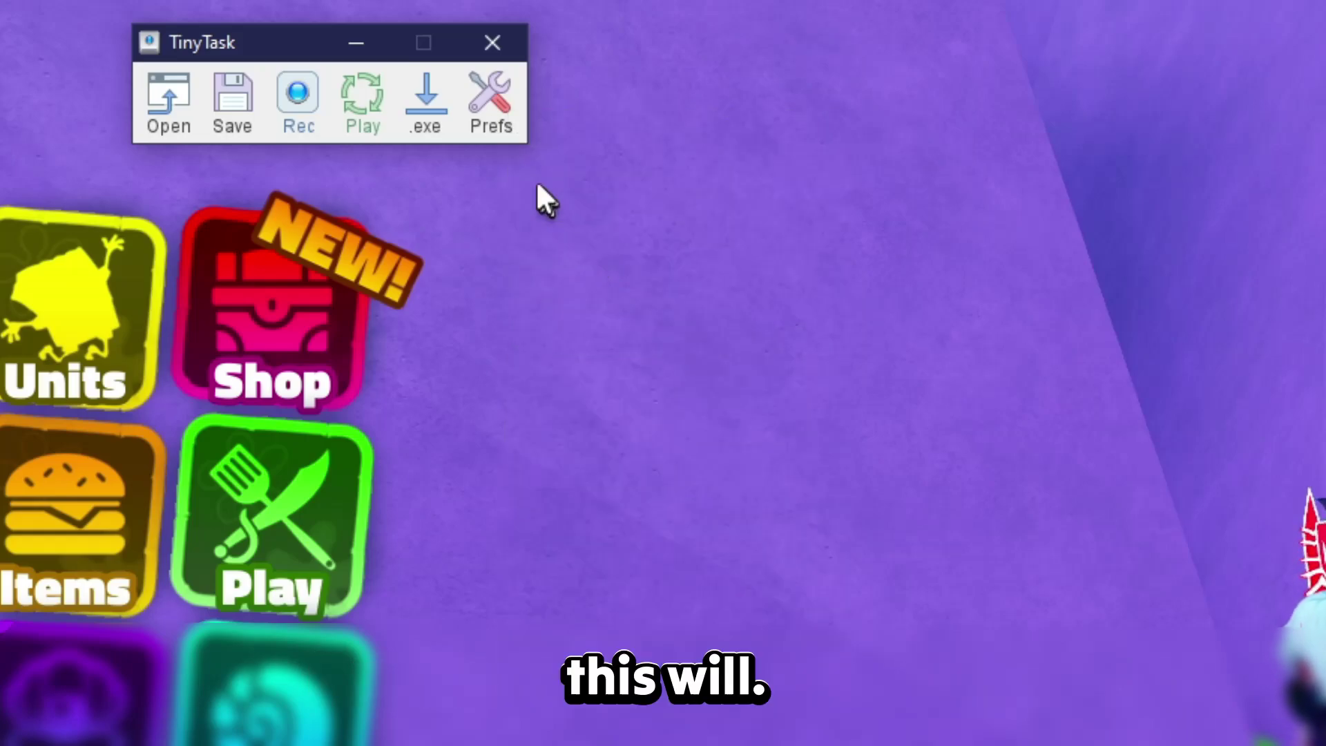
pyautogui.click(489, 135)
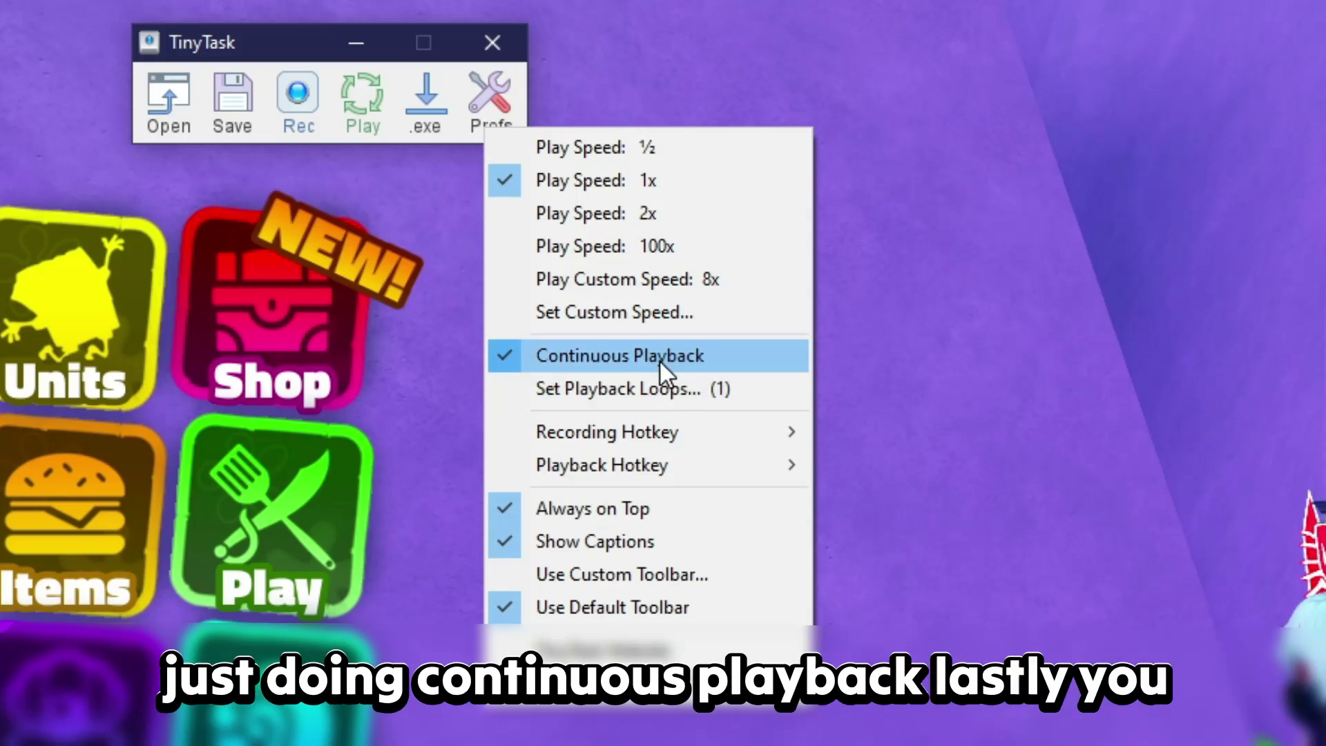
pyautogui.moveTo(745, 473)
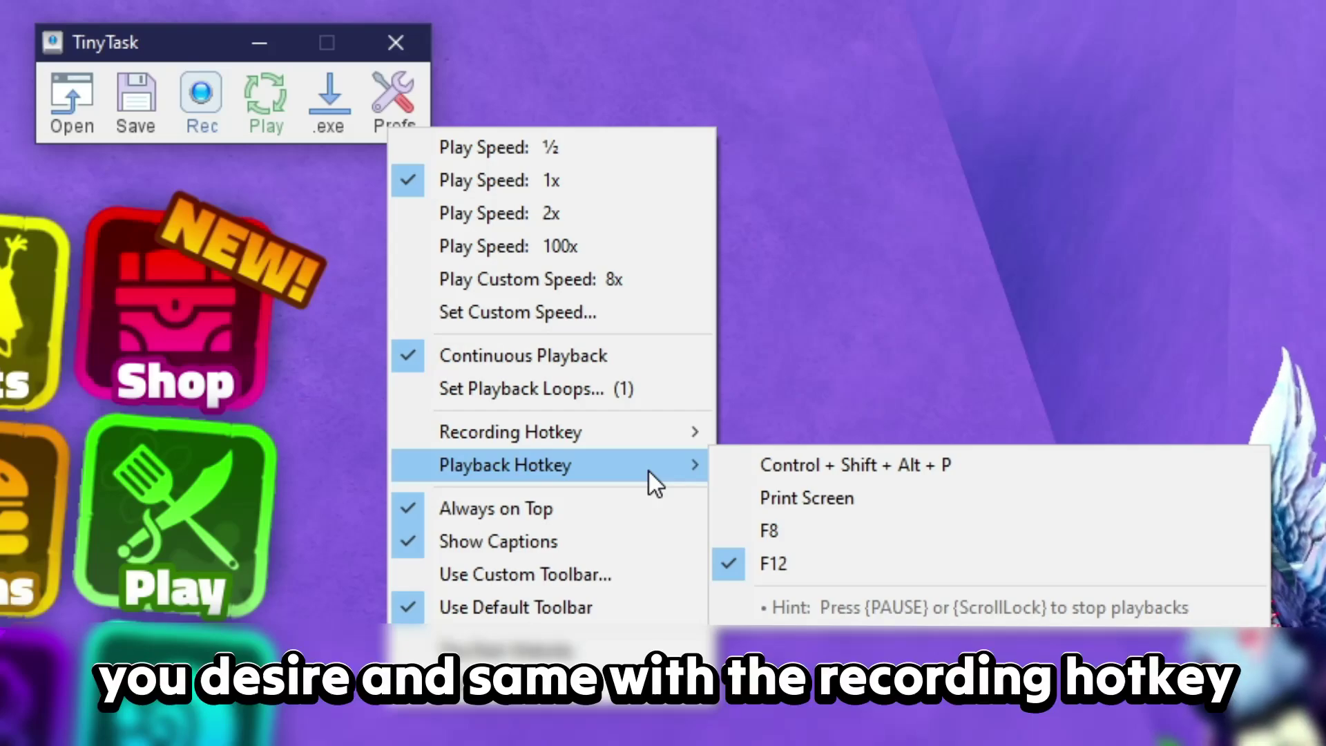
# Confirm F8 as the recording hotkey and F12 as the playback hotkey, then close the preferences
pyautogui.moveTo(631, 441)
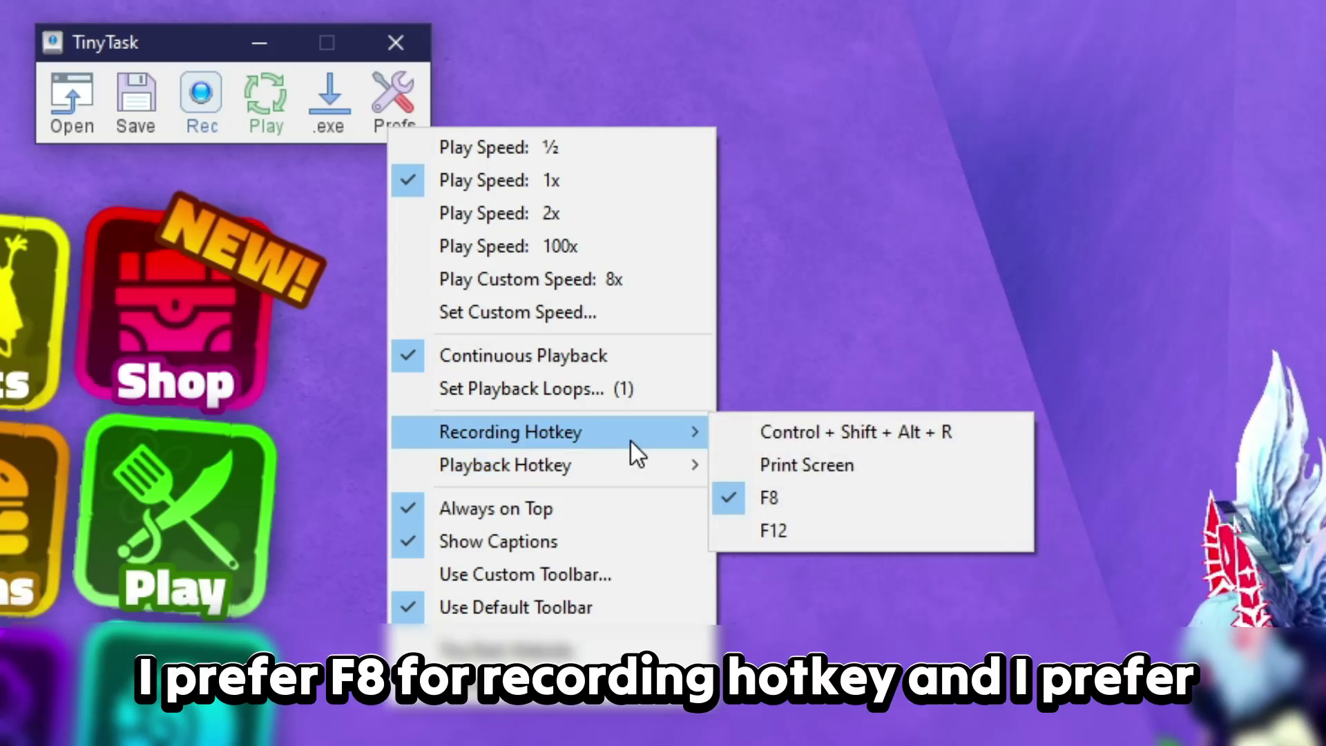
pyautogui.moveTo(628, 479)
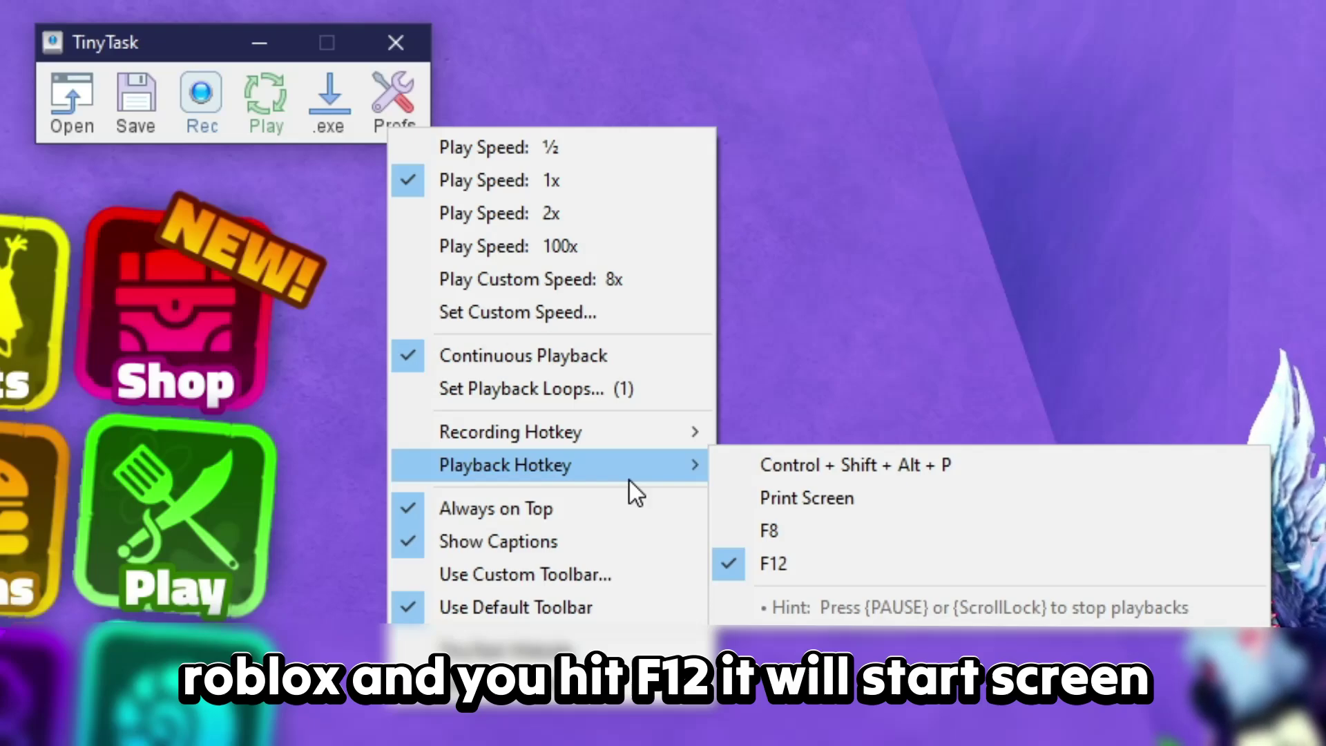
pyautogui.click(1067, 225)
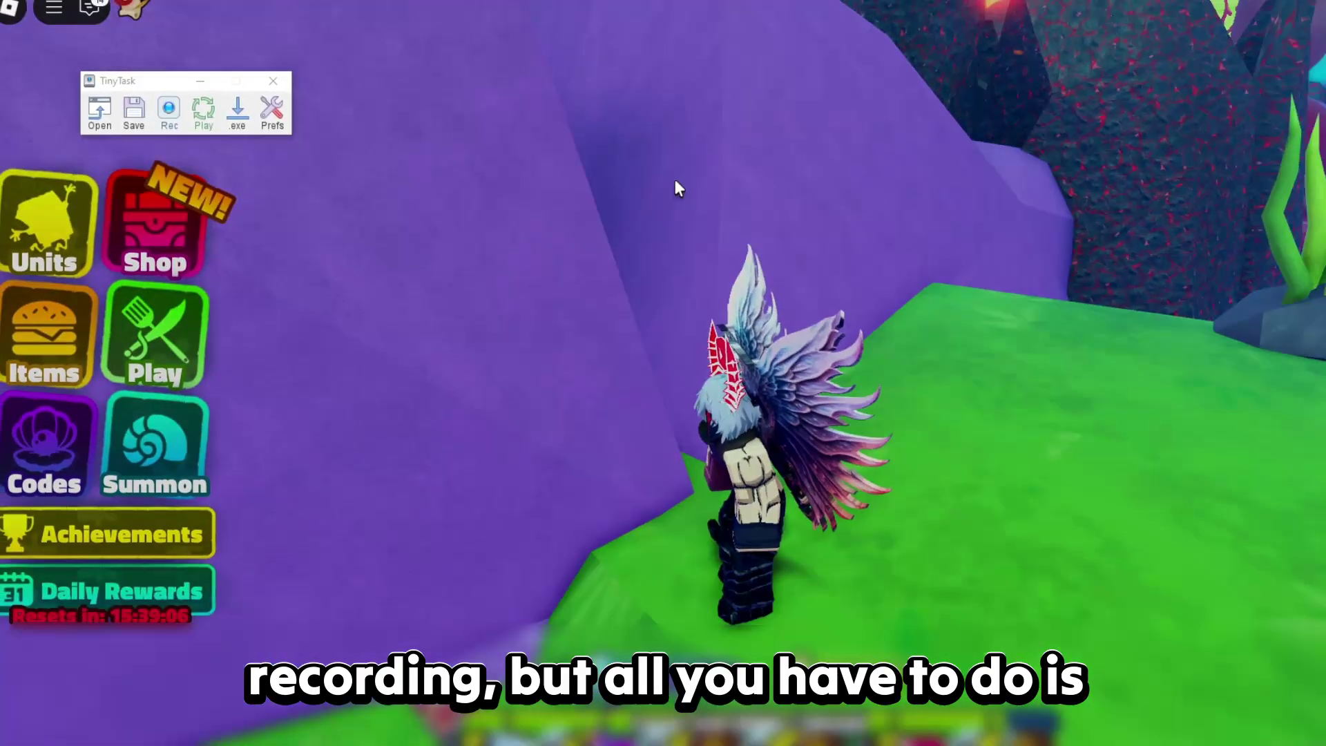
# Stop the screen capture from the pause menu and walk to the Conch Street stage selector
pyautogui.press('Escape')
pyautogui.click(710, 160)
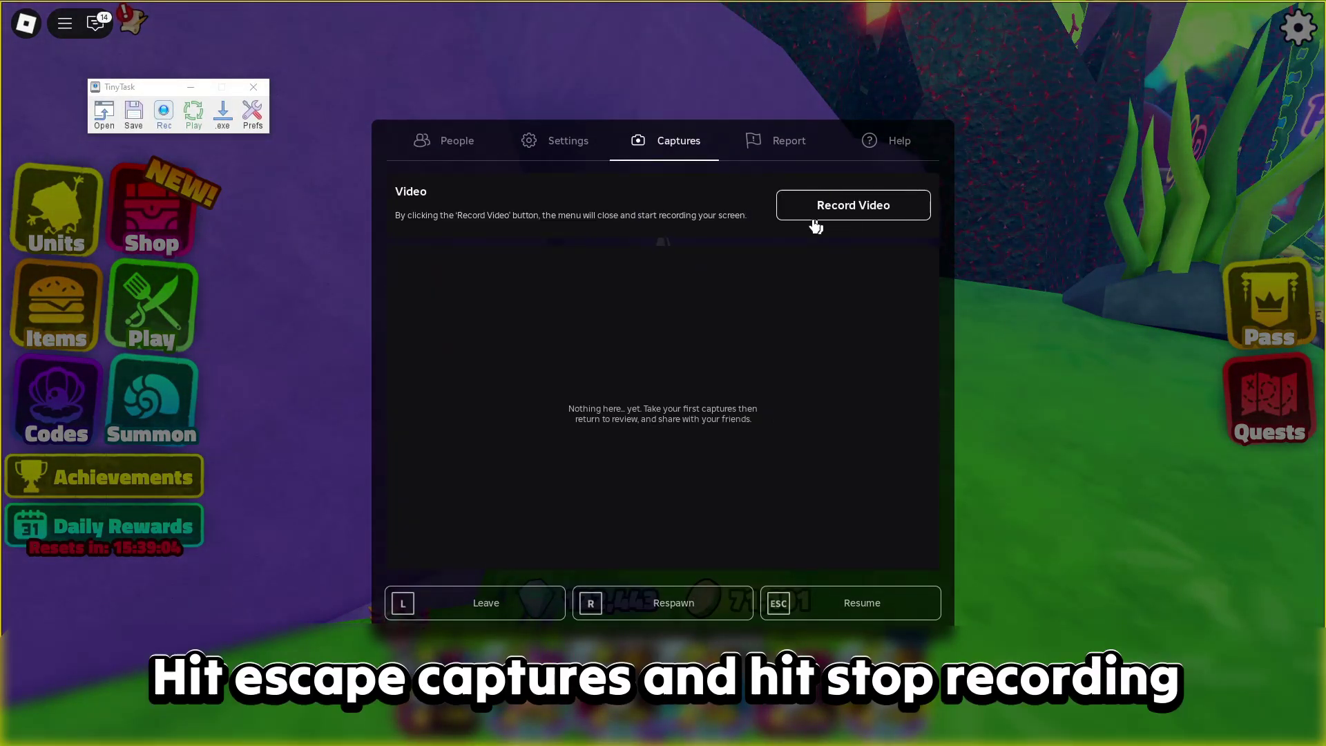
pyautogui.press('Escape')
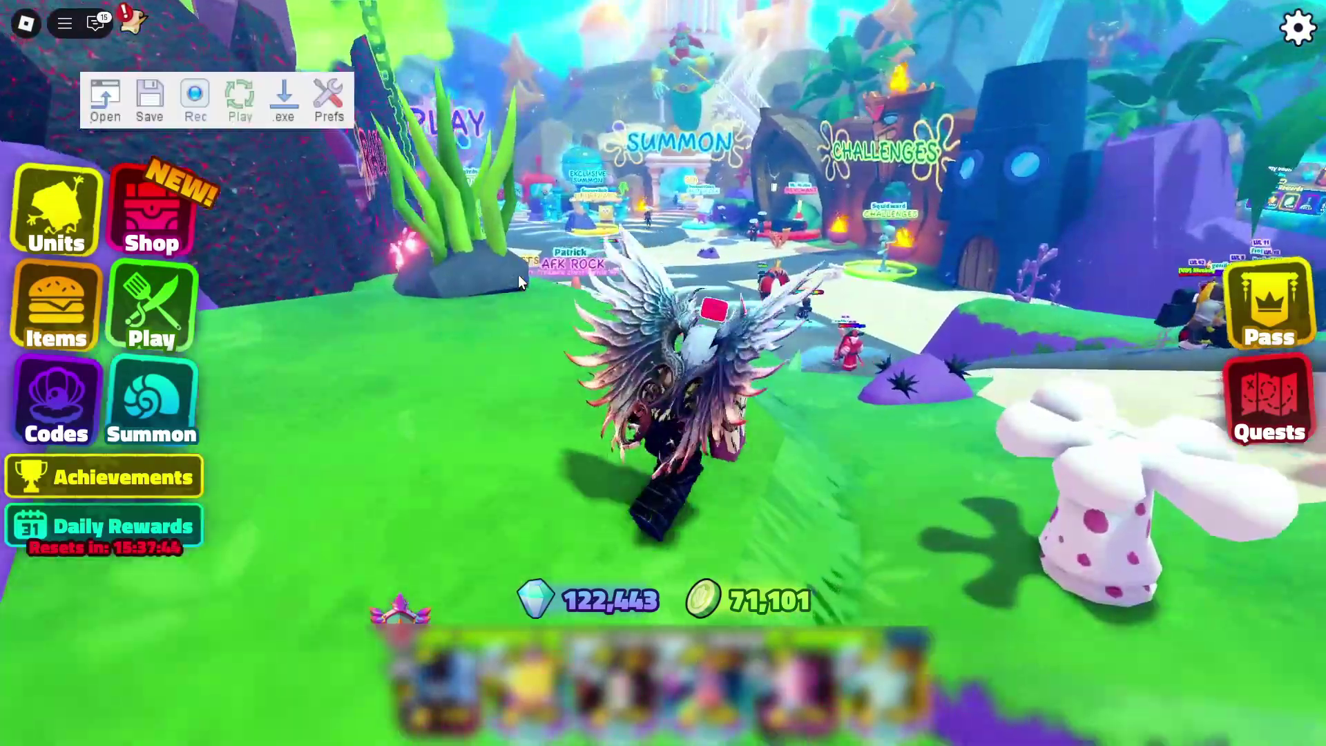
pyautogui.press('w')
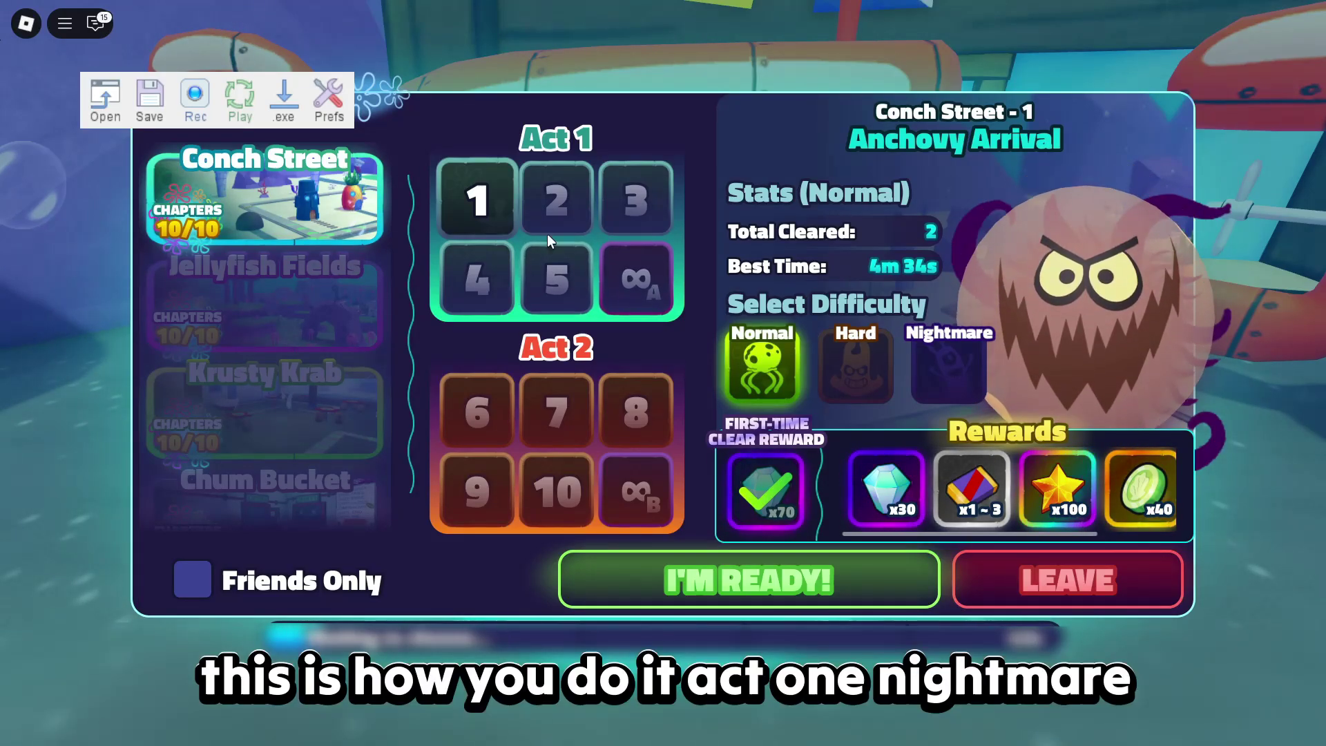
# Choose Nightmare difficulty for Anchovy Arrival, tick Friends Only, and ready up
pyautogui.click(950, 354)
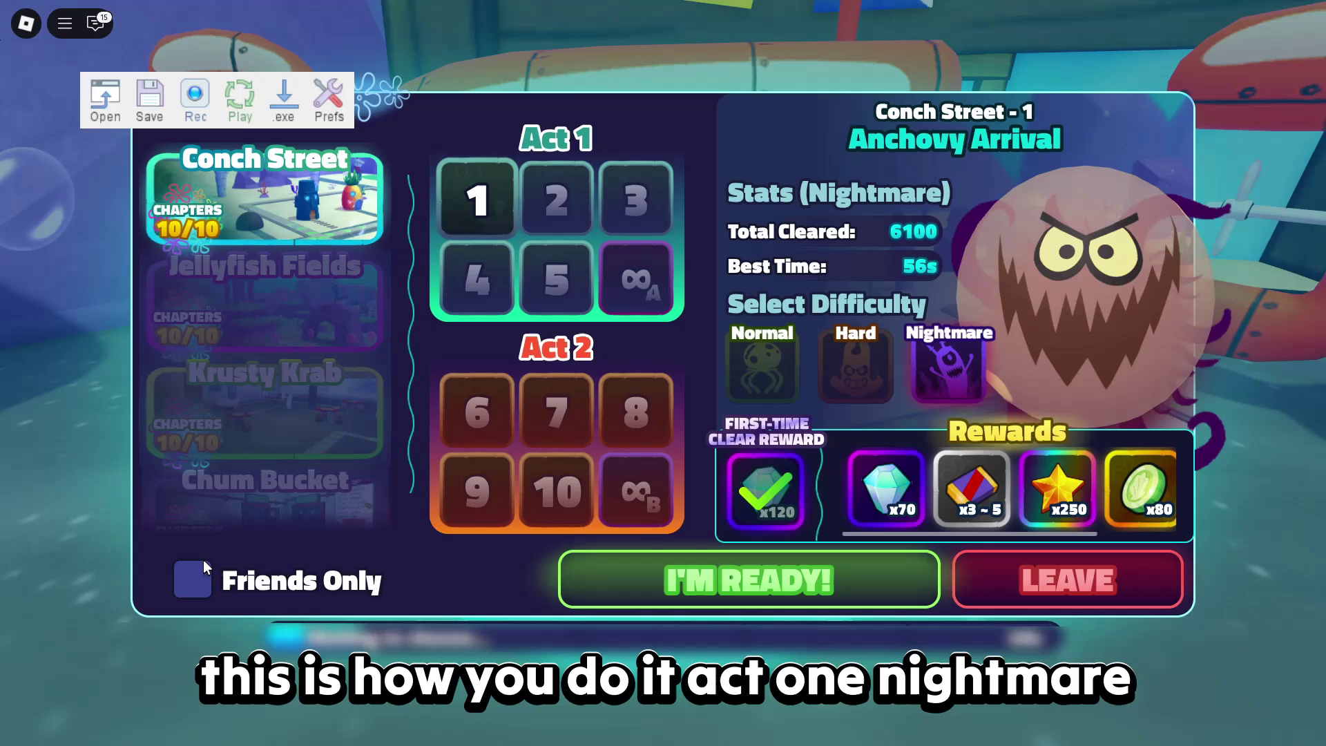
pyautogui.click(193, 578)
pyautogui.click(676, 580)
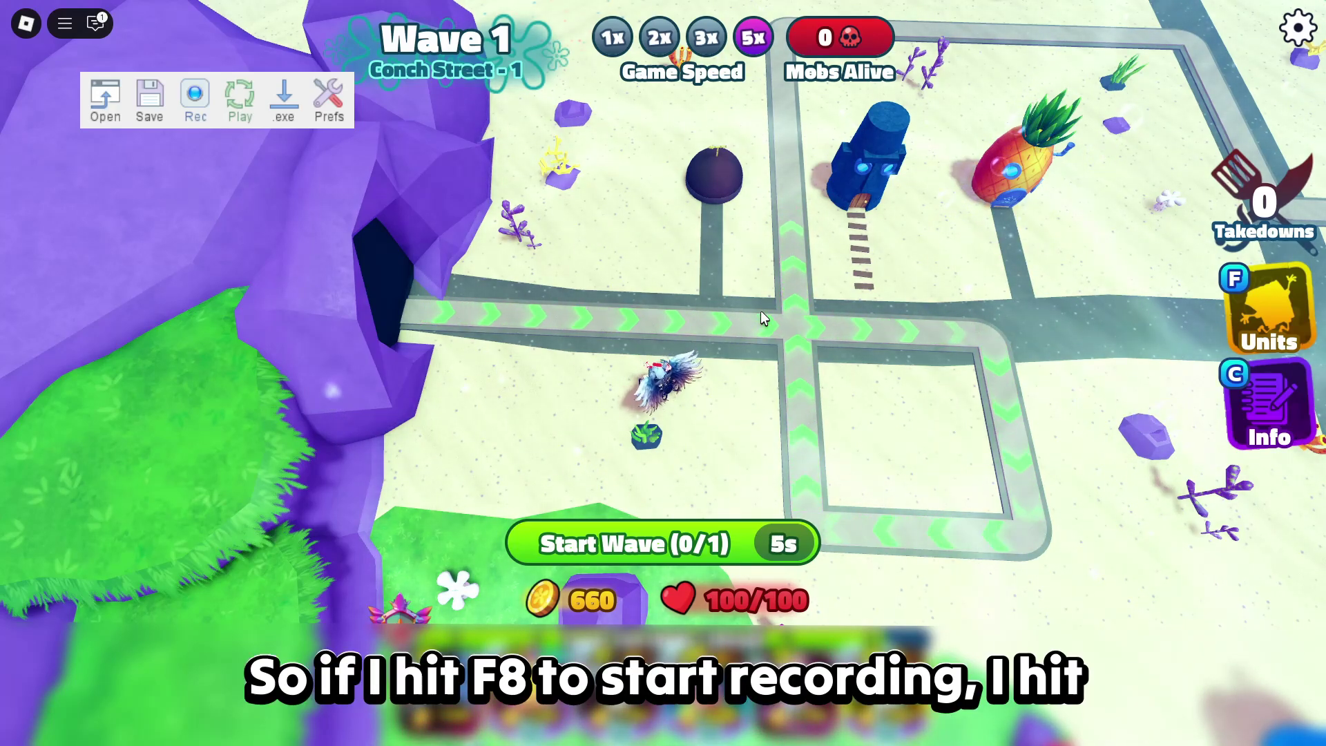
# Start recording with F8, begin wave 1, and place four Patrick units along the path
pyautogui.press('F8')
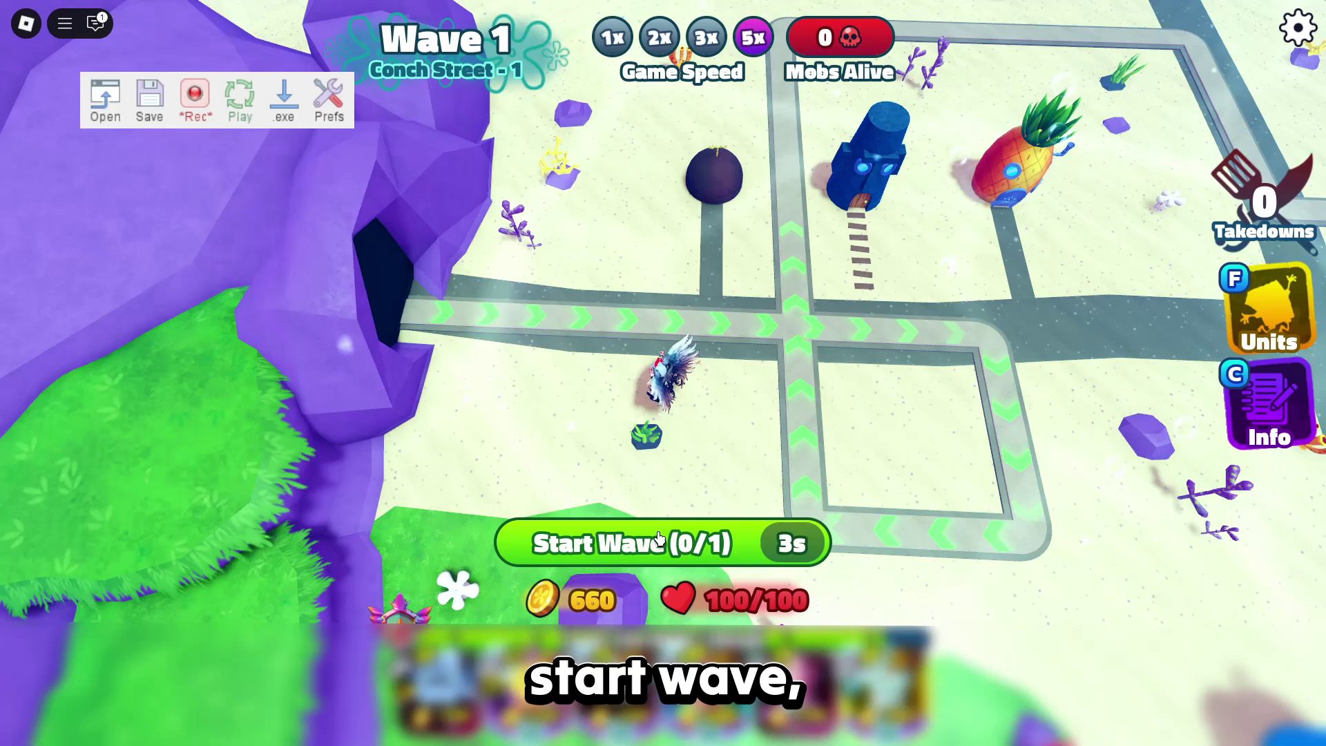
pyautogui.click(657, 542)
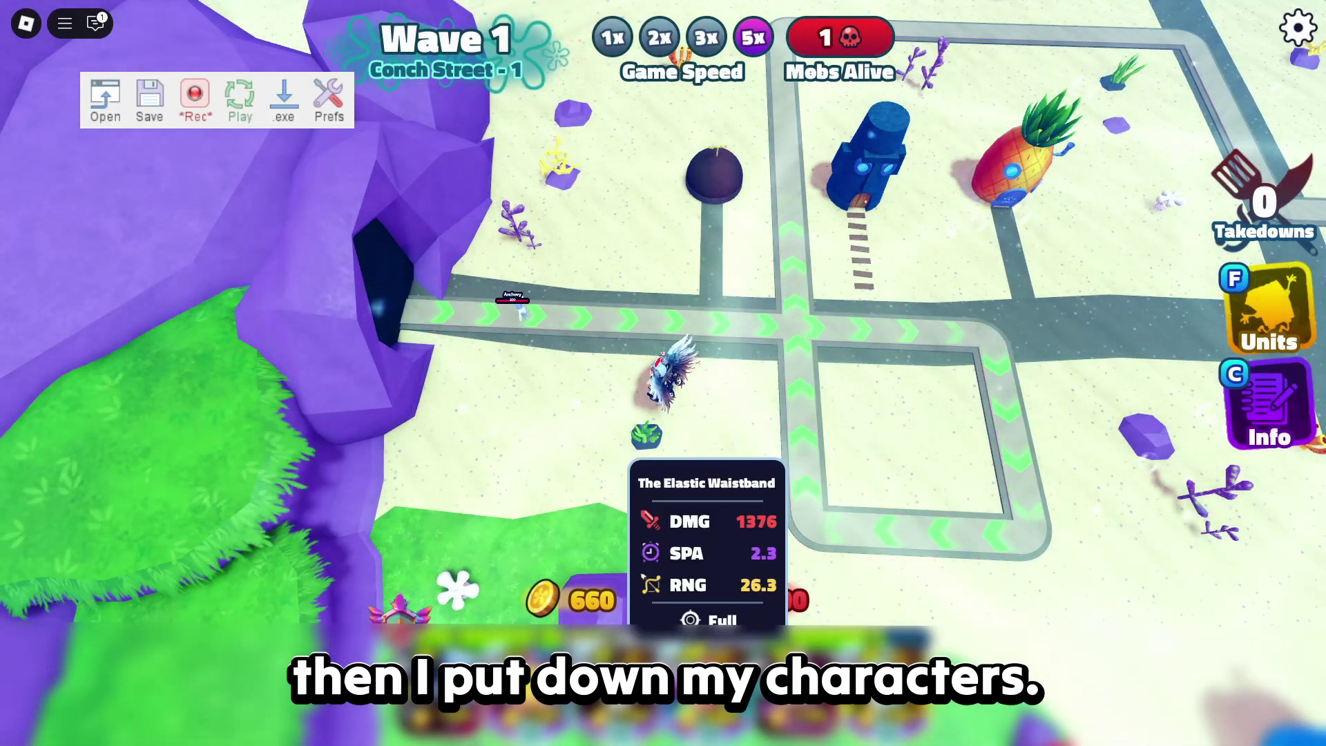
pyautogui.click(725, 691)
pyautogui.click(725, 294)
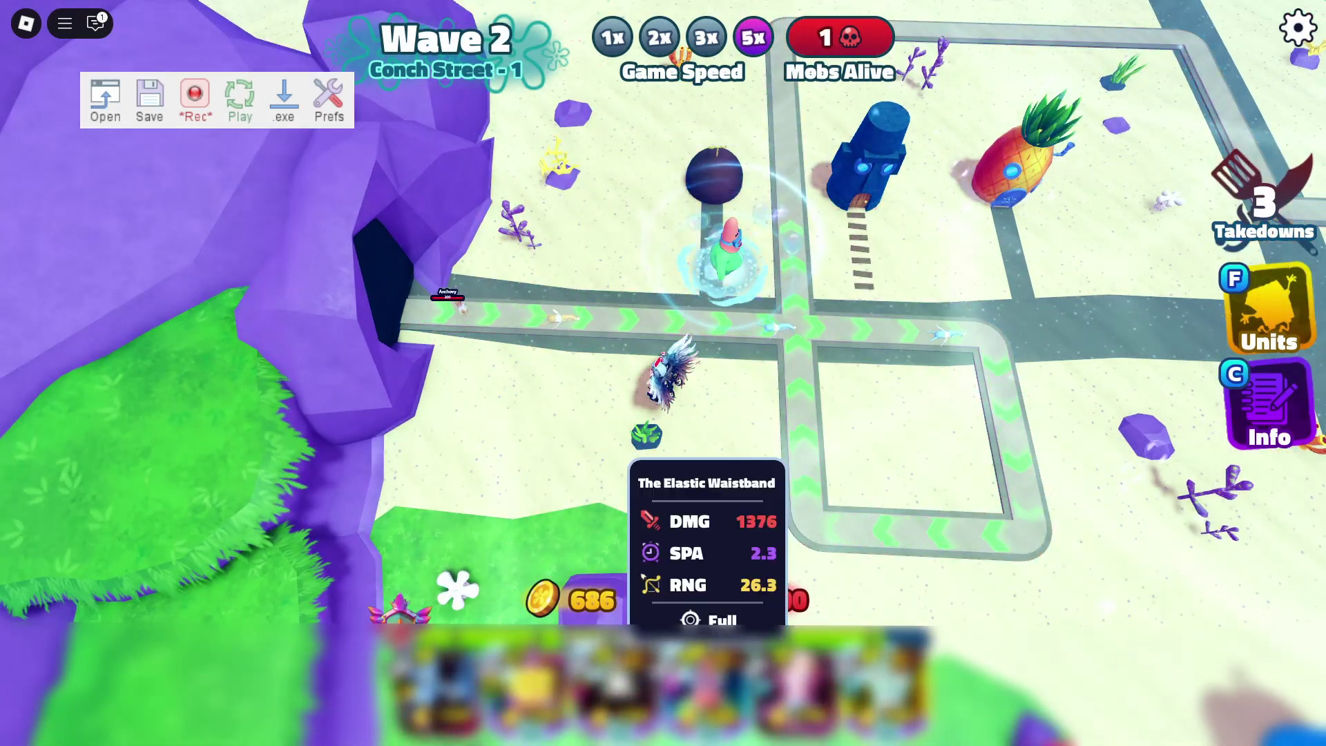
pyautogui.click(725, 690)
pyautogui.click(721, 409)
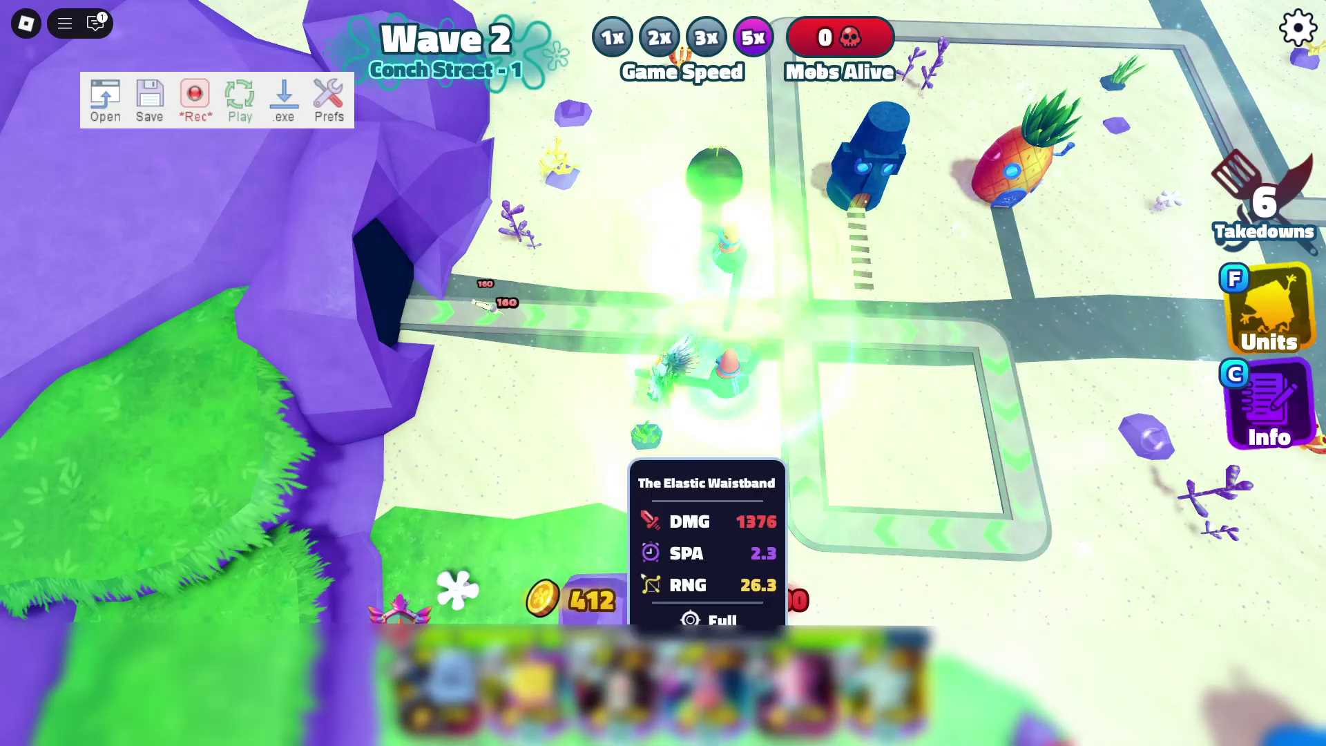
pyautogui.click(725, 691)
pyautogui.click(599, 296)
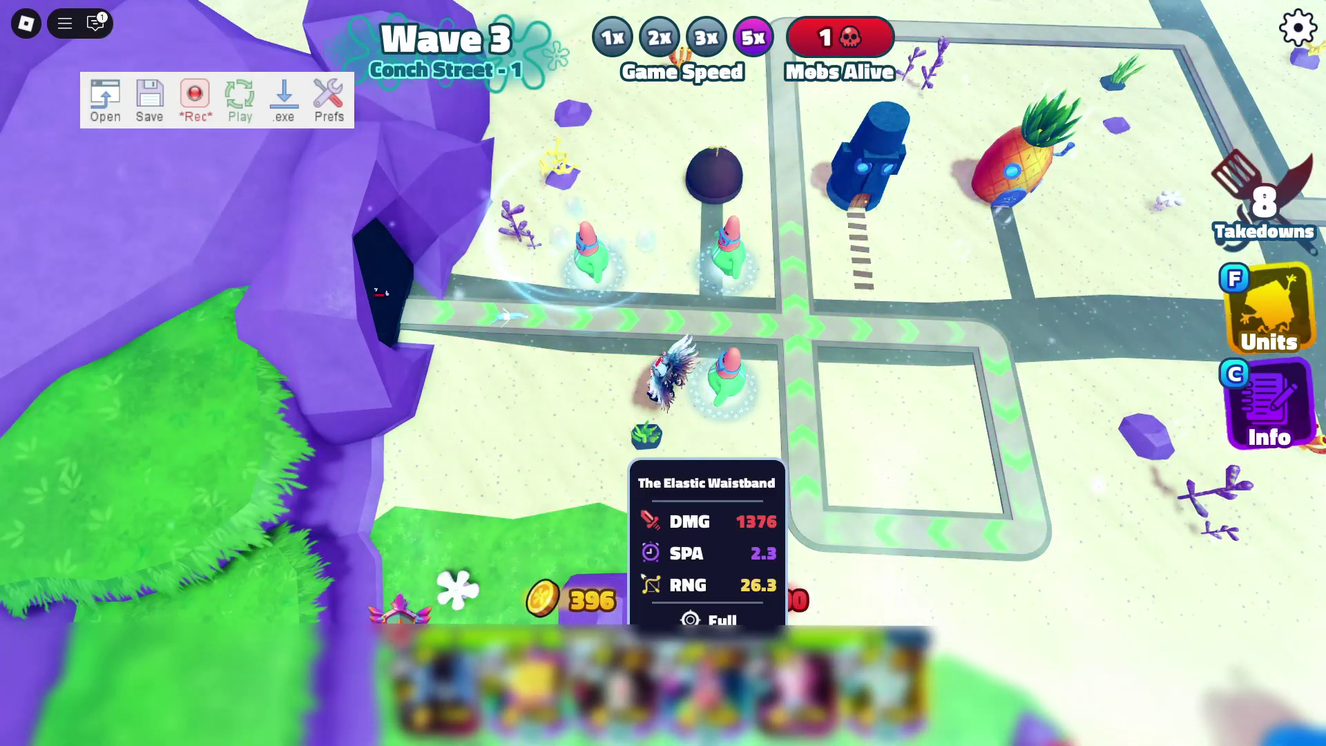
pyautogui.click(724, 690)
pyautogui.click(603, 403)
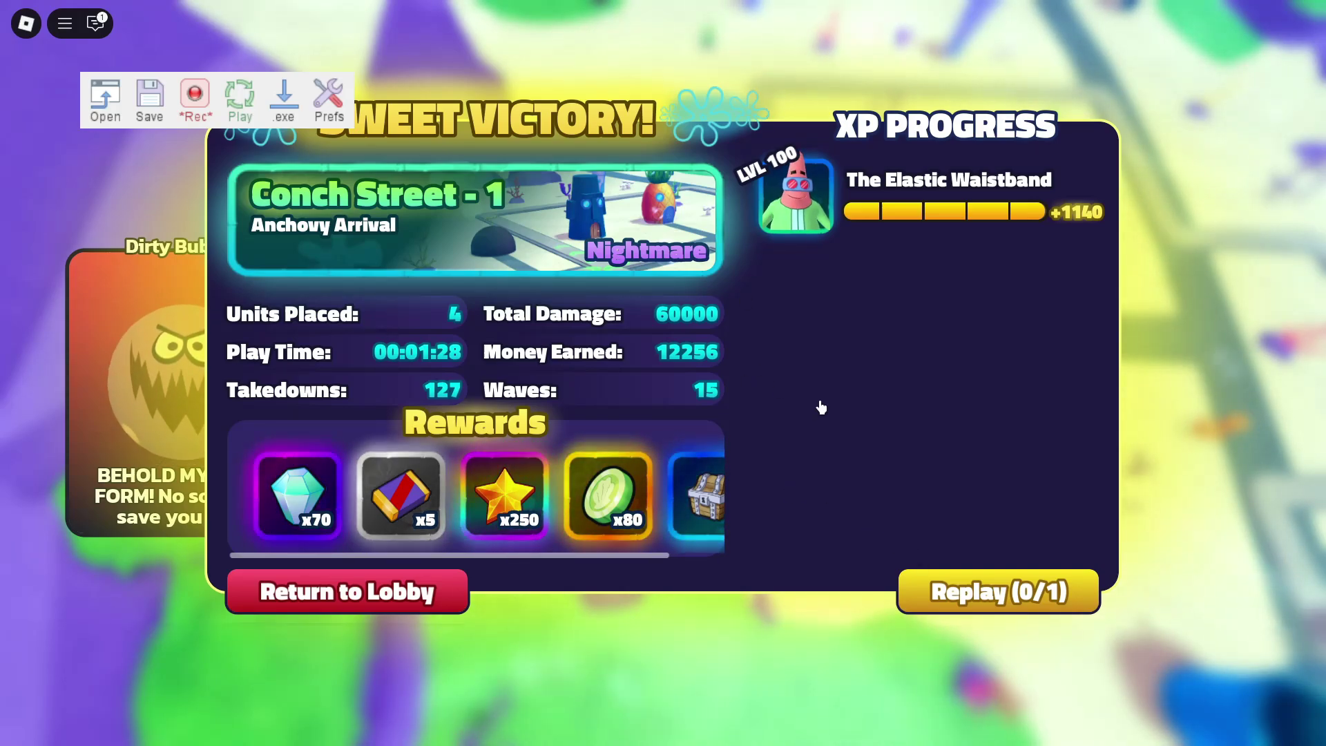
# Replay from the victory screen, stop recording, and play the macro back as it places Patrick units
pyautogui.click(956, 593)
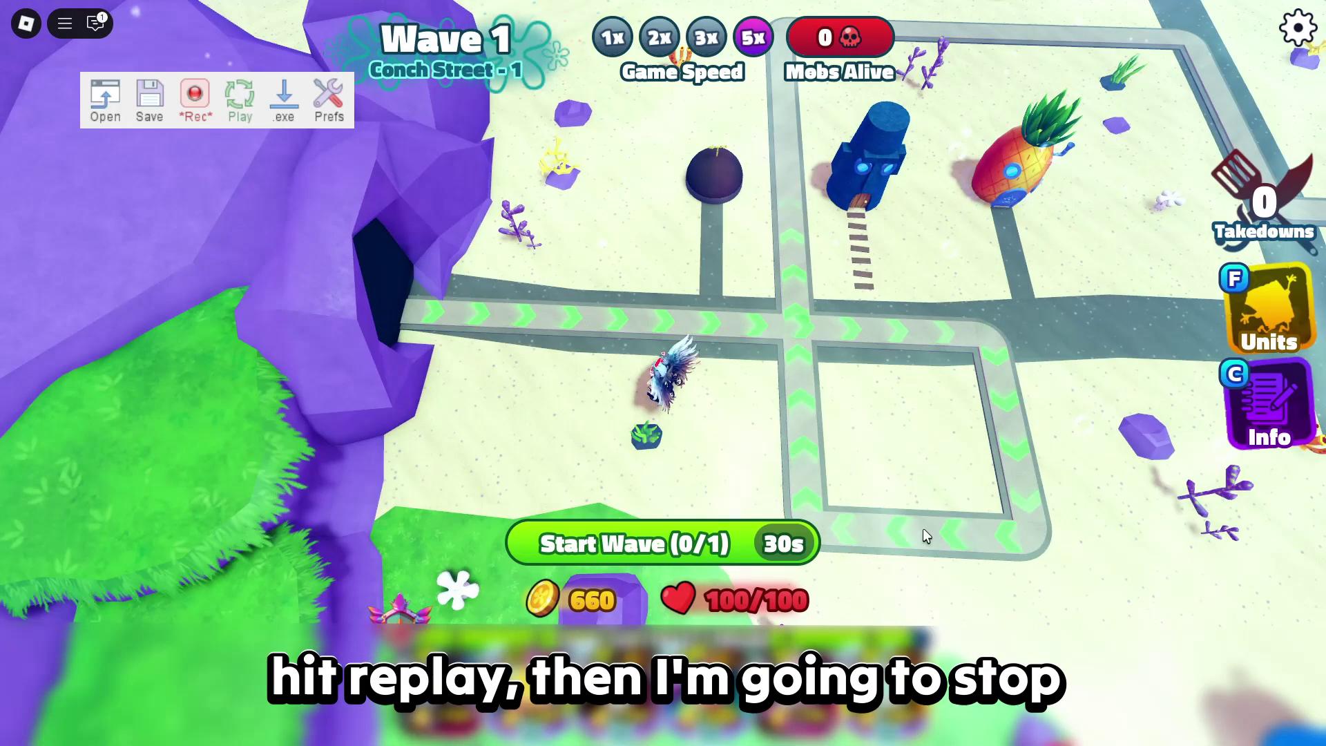
pyautogui.hotkey('ctrl', 'shift', 'alt', 'r')
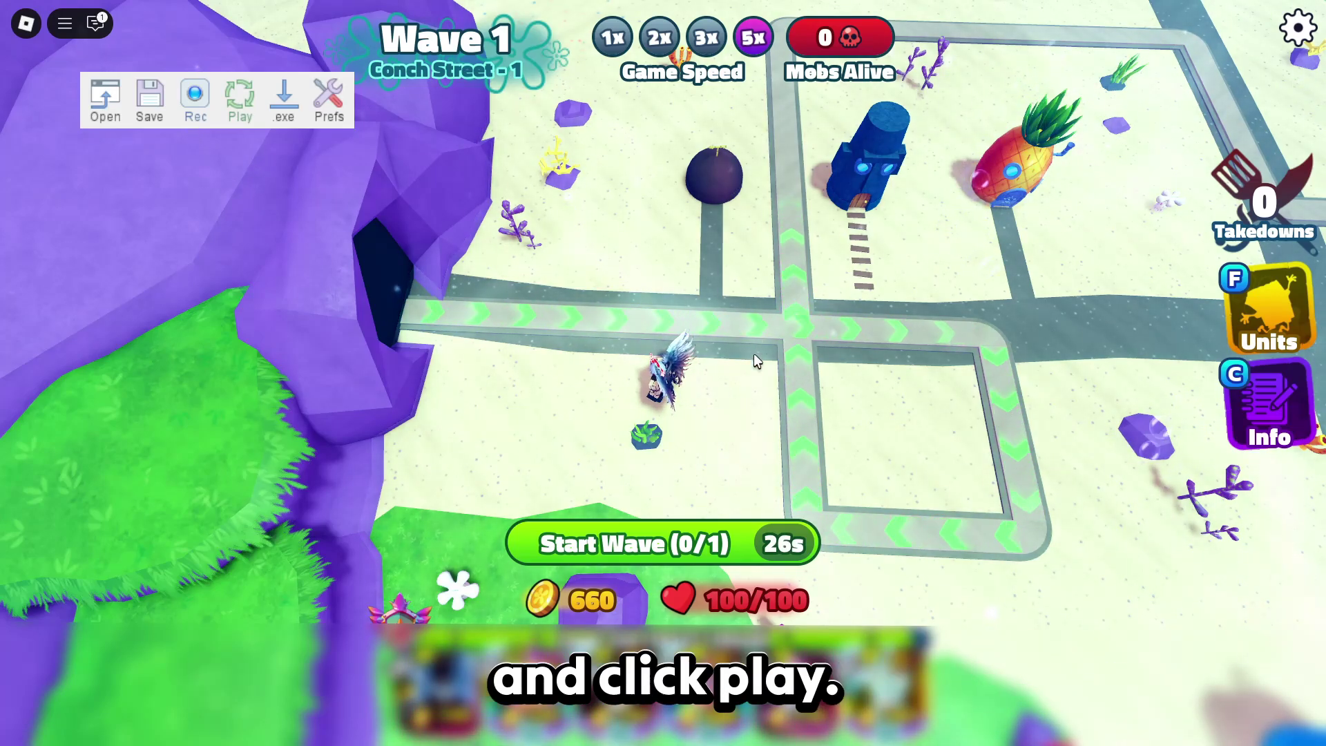
pyautogui.click(657, 529)
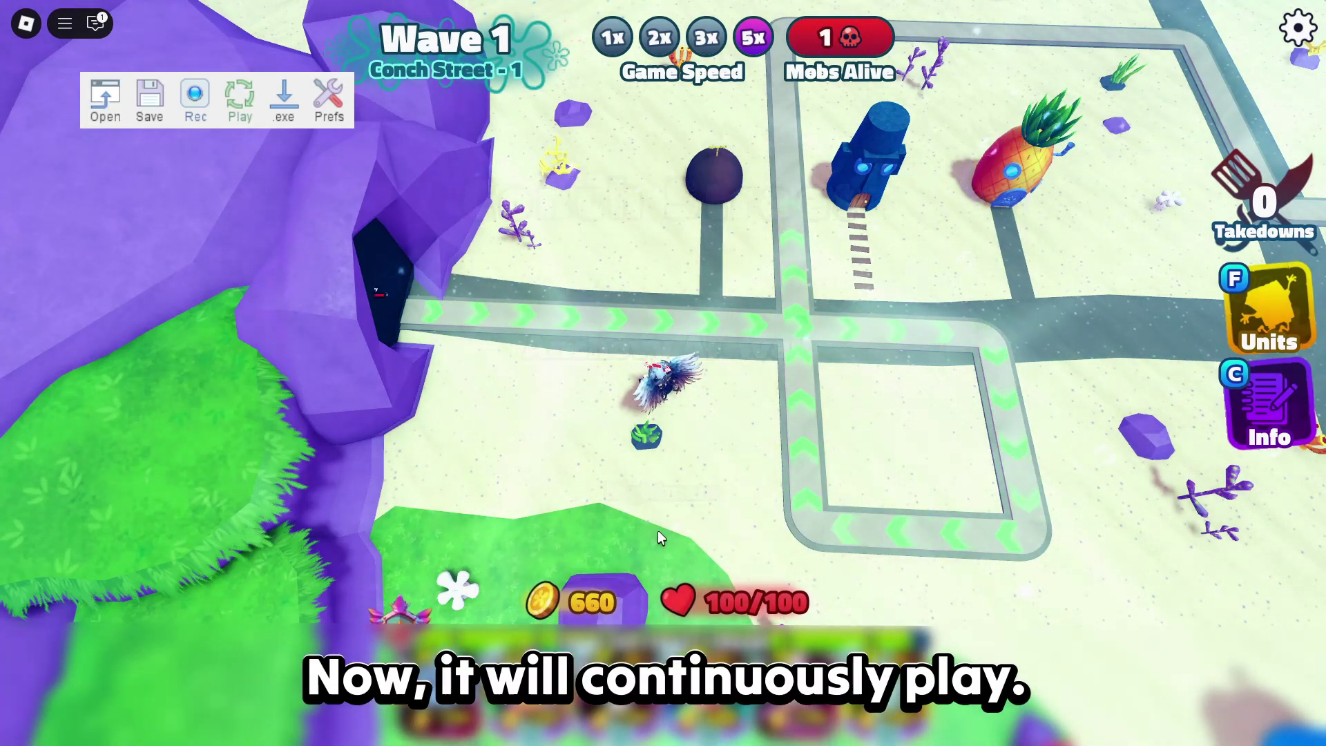
pyautogui.click(711, 690)
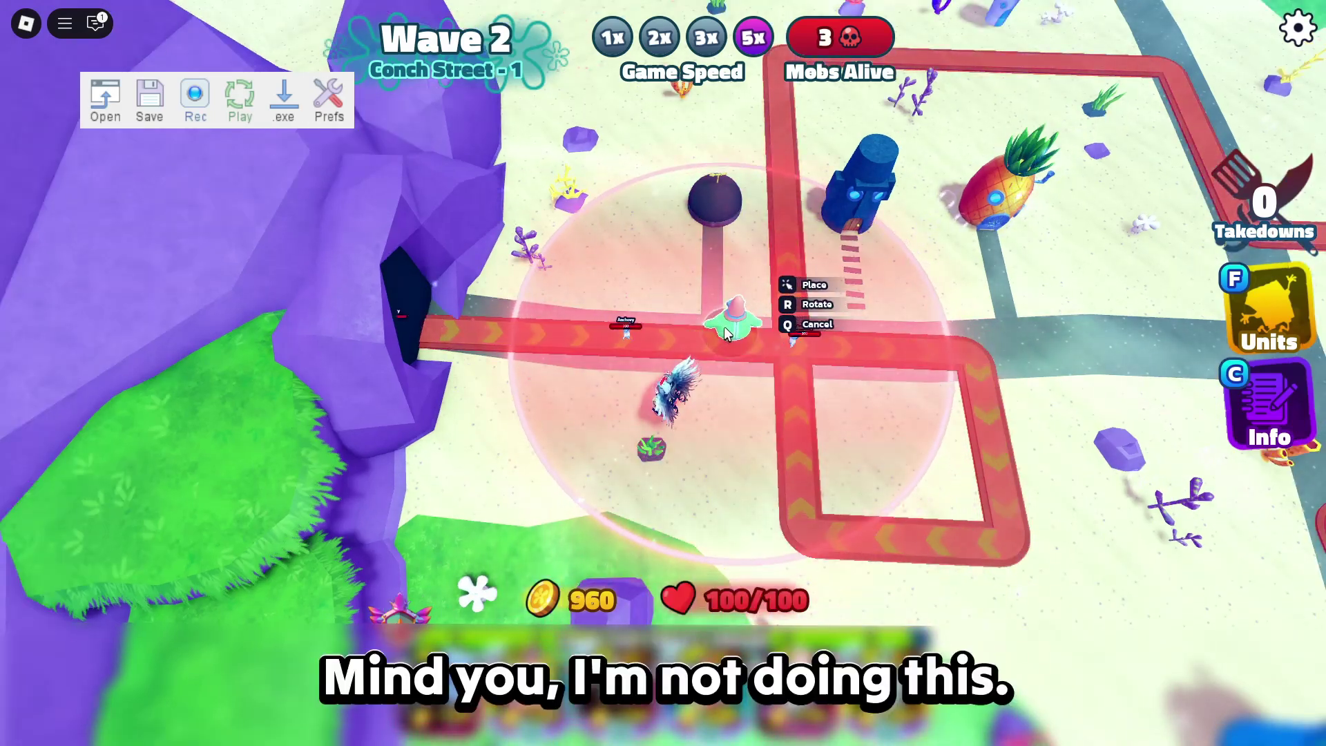
pyautogui.click(725, 296)
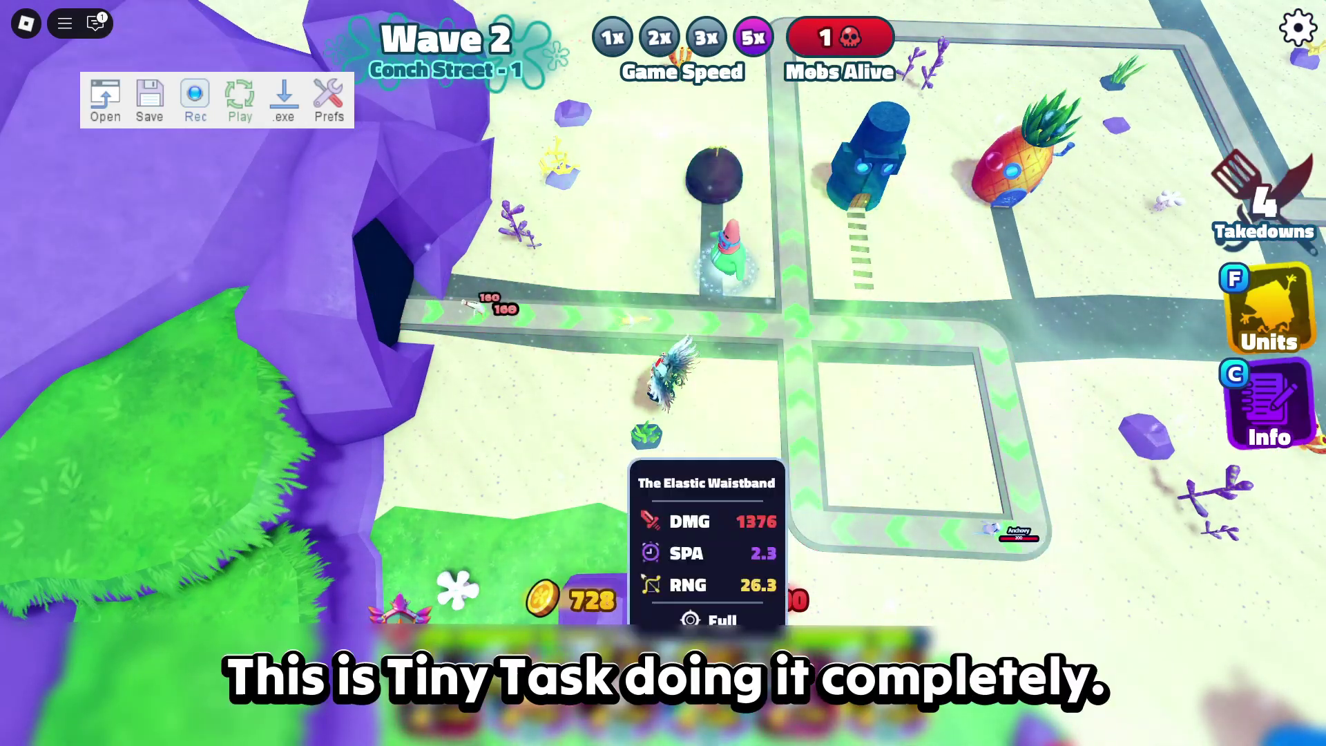
pyautogui.click(718, 690)
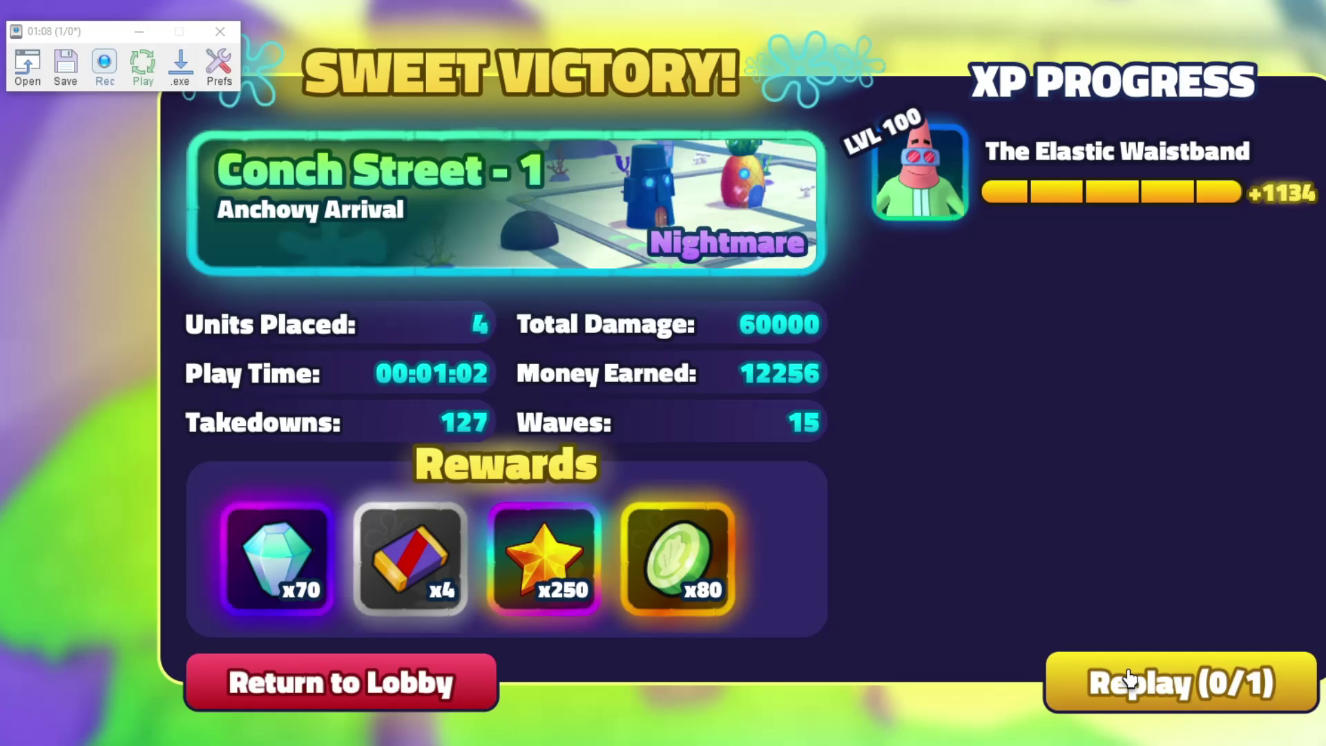
# Replay the match from the results screen and start the first wave of the second run
pyautogui.click(1099, 675)
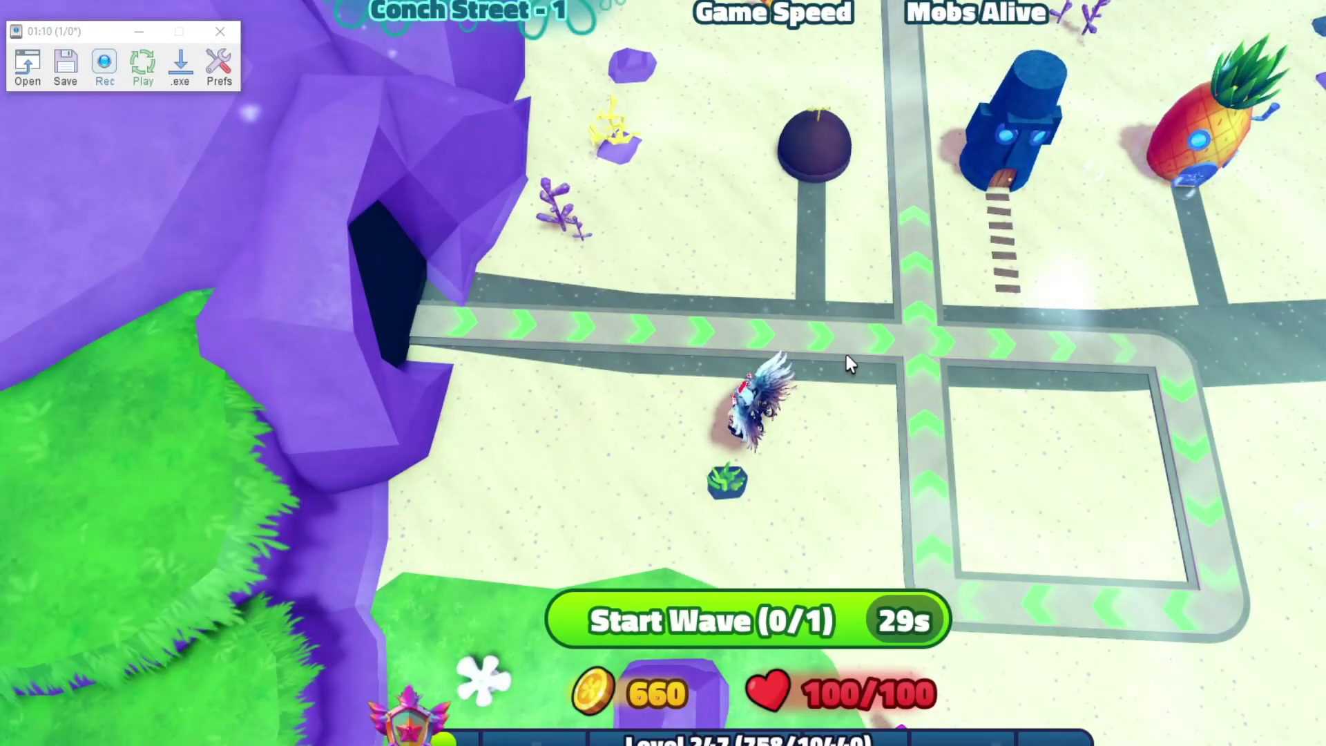
pyautogui.click(741, 604)
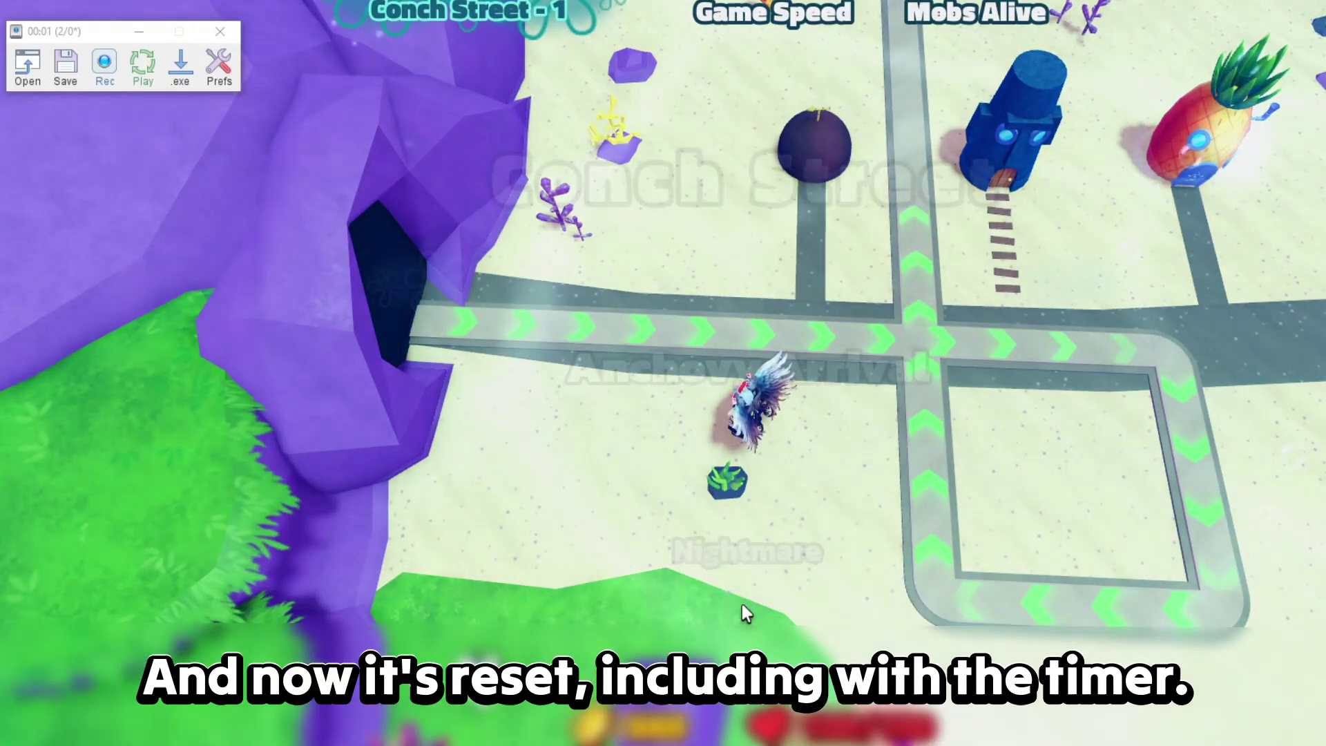